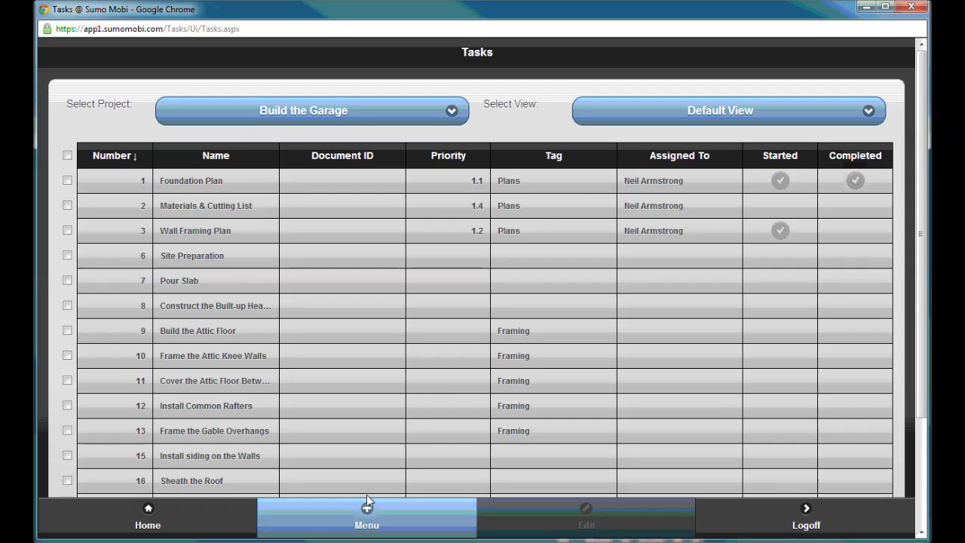
# - Open the Default View of the Build the Garage tasks for customization
pyautogui.click(336, 517)
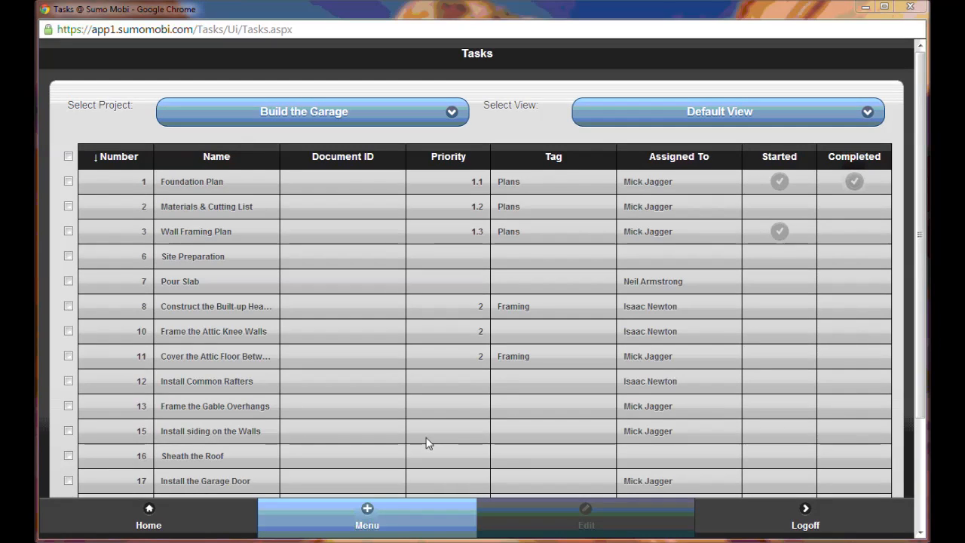
pyautogui.click(399, 520)
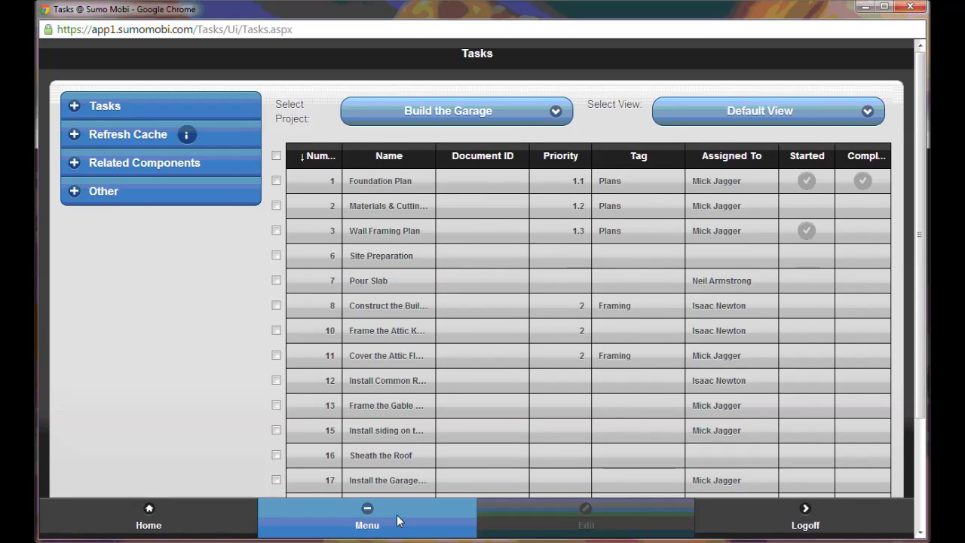
pyautogui.click(139, 112)
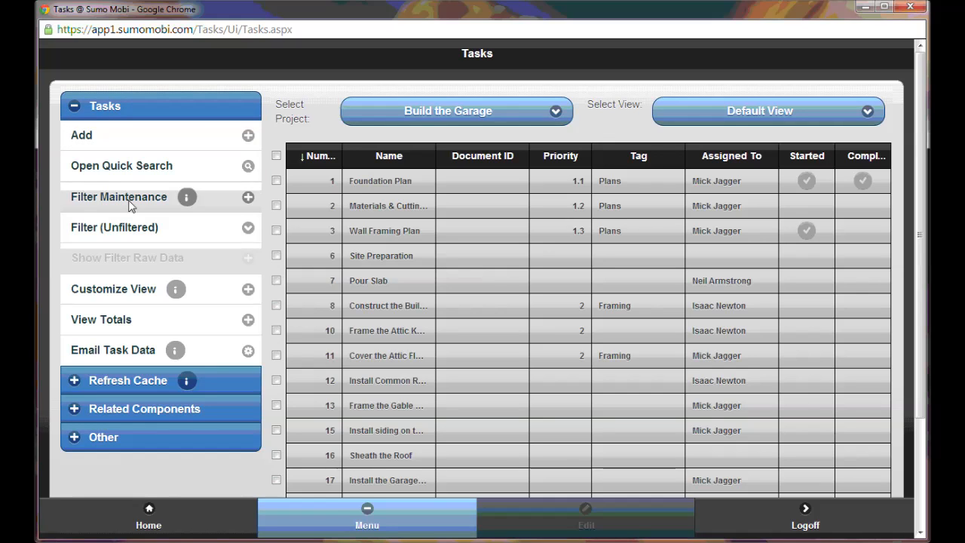
pyautogui.click(113, 289)
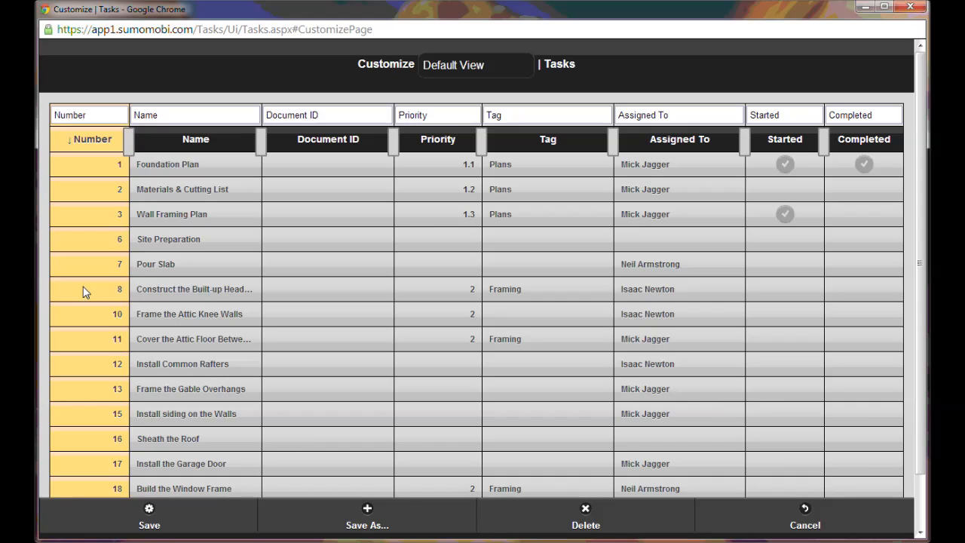
# - Remove the Completed column from the task view
pyautogui.click(154, 270)
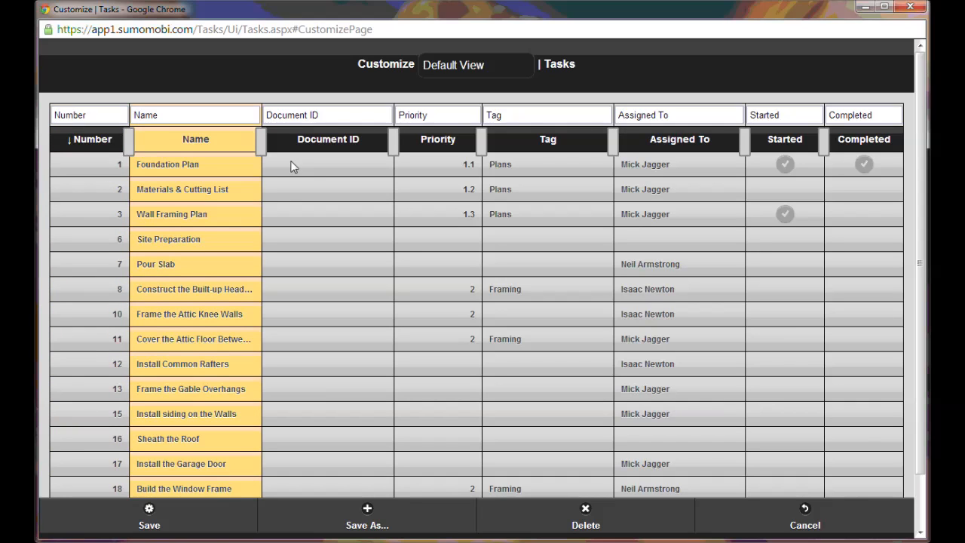
pyautogui.click(319, 119)
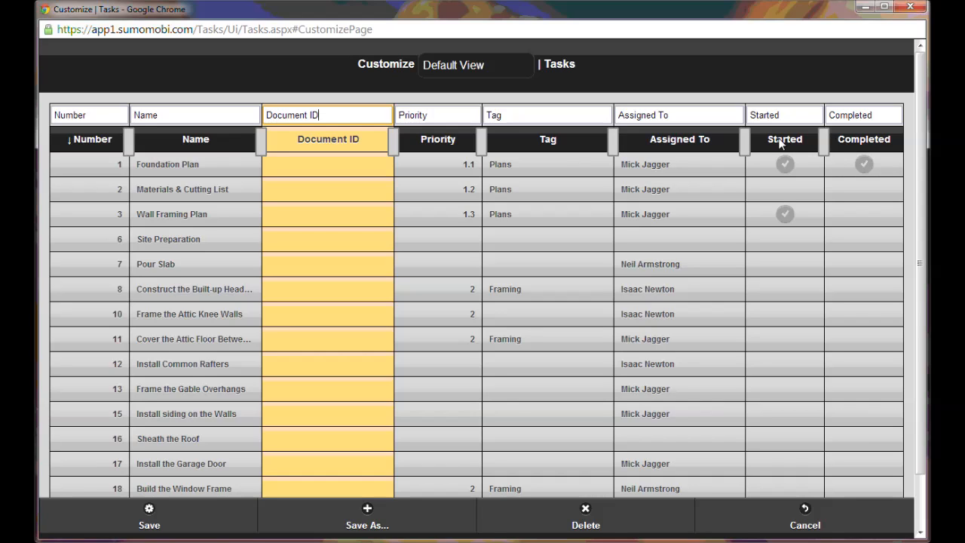
pyautogui.click(864, 140)
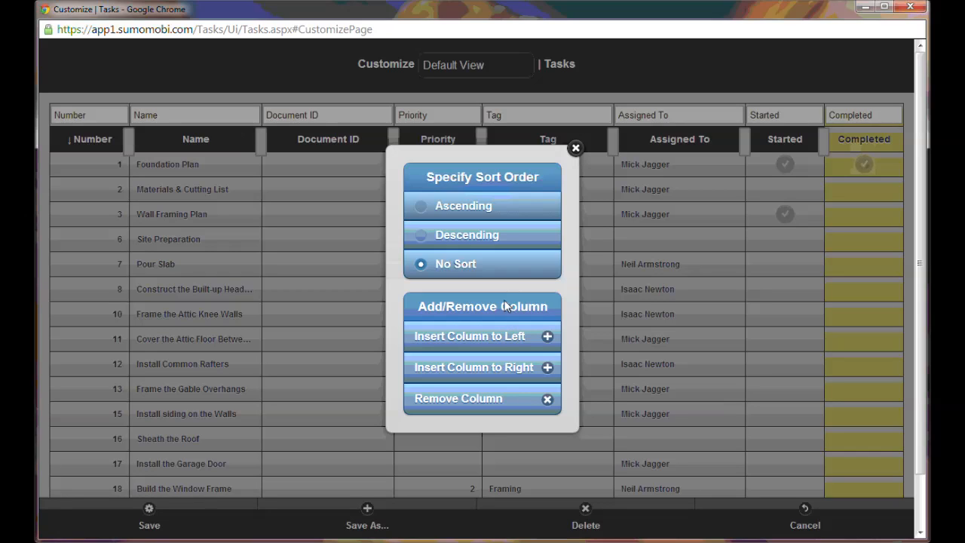
pyautogui.click(472, 399)
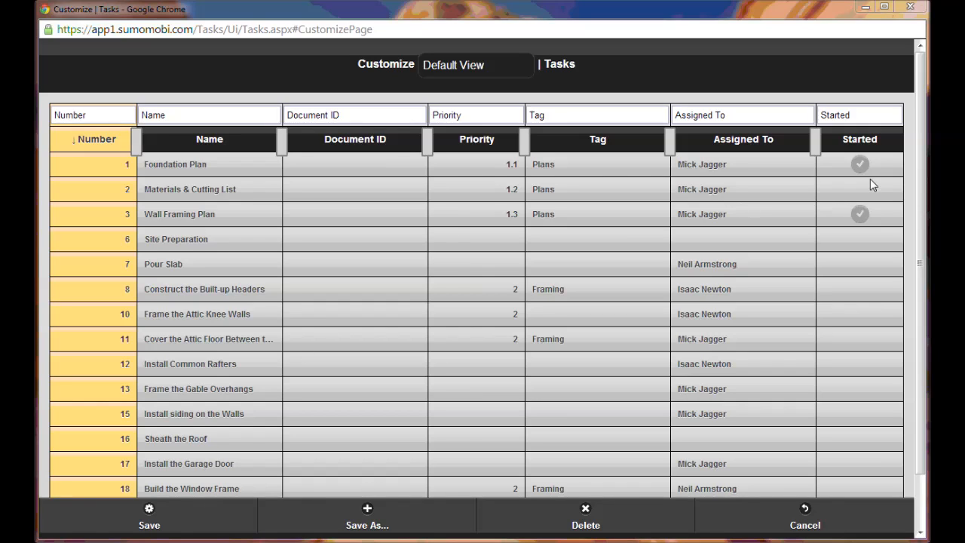
# - Insert a Completed Date column directly after the Started column
pyautogui.moveTo(877, 157); pyautogui.dragTo(884, 147)
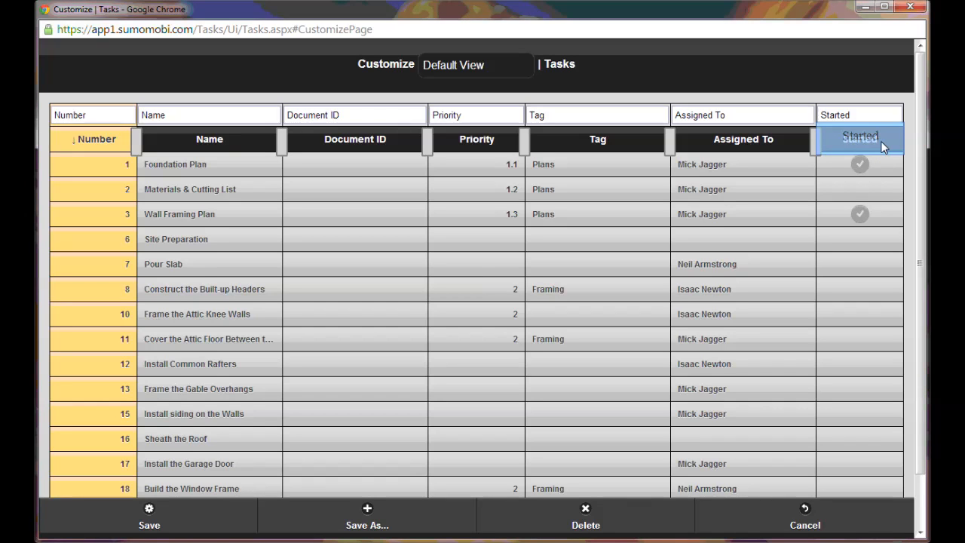
pyautogui.moveTo(884, 147); pyautogui.dragTo(883, 147)
pyautogui.click(883, 147)
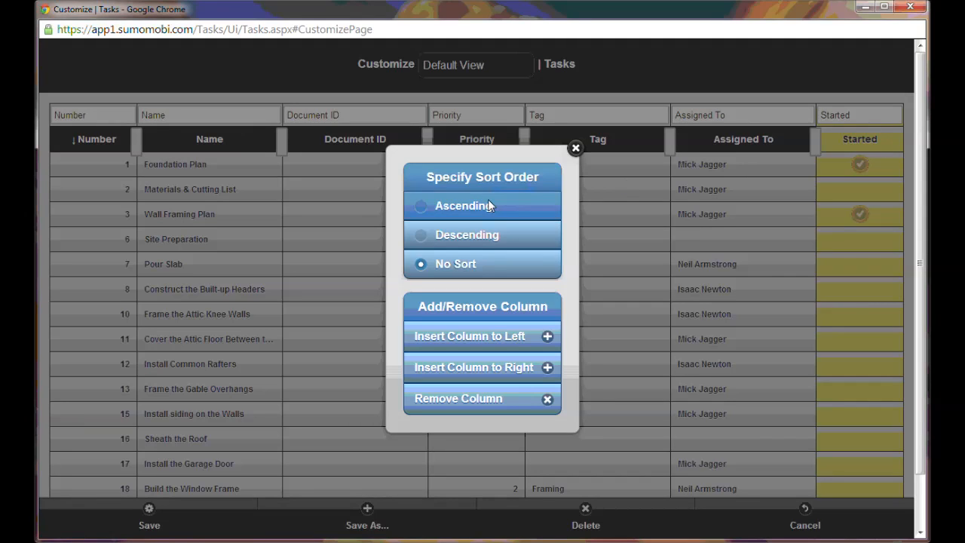
pyautogui.click(477, 366)
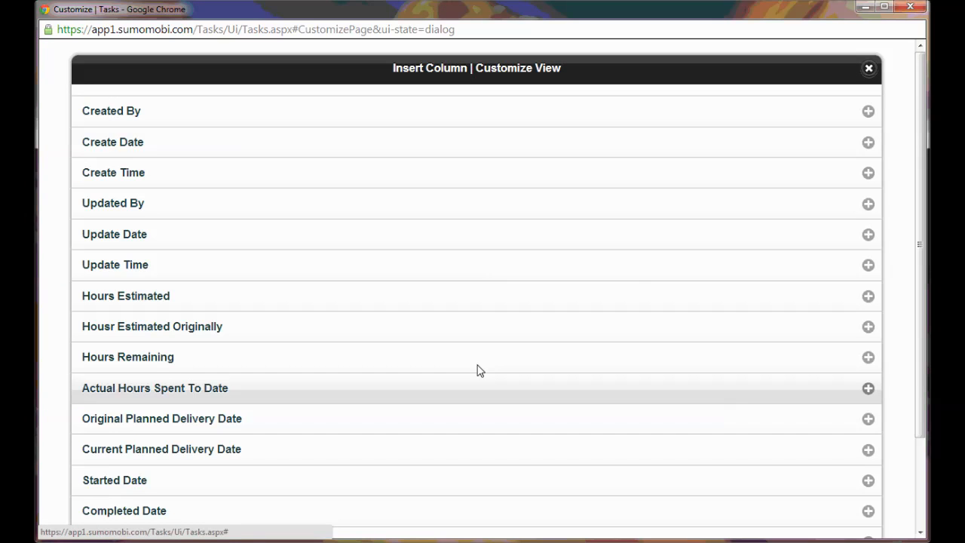
pyautogui.moveTo(922, 297); pyautogui.dragTo(918, 331)
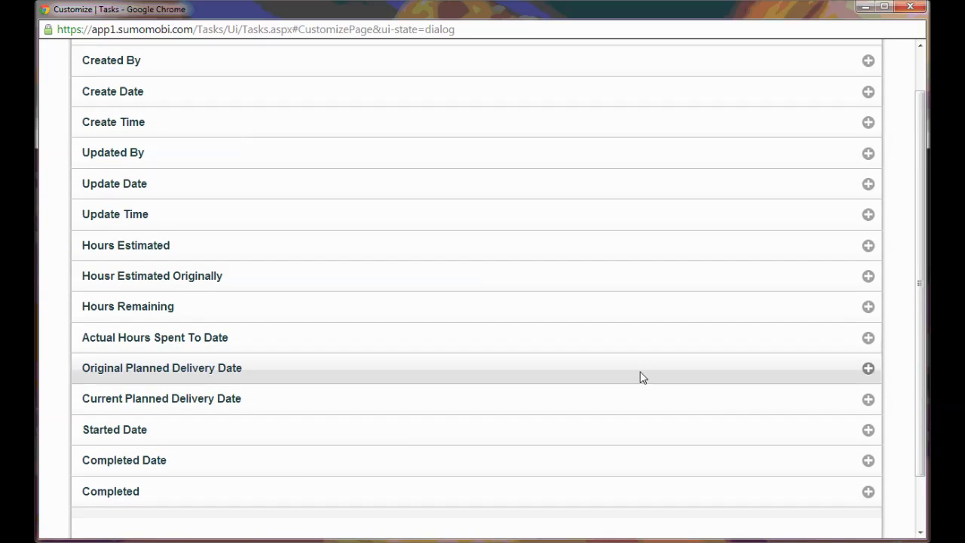
pyautogui.click(264, 471)
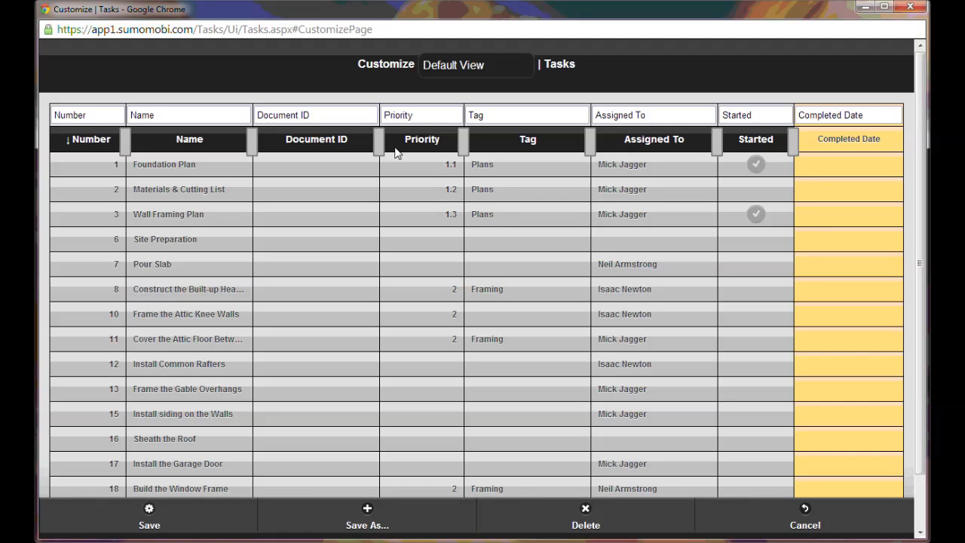
# - Set the Number column to No Sort and move the Priority column in front of it as the first column
pyautogui.click(83, 140)
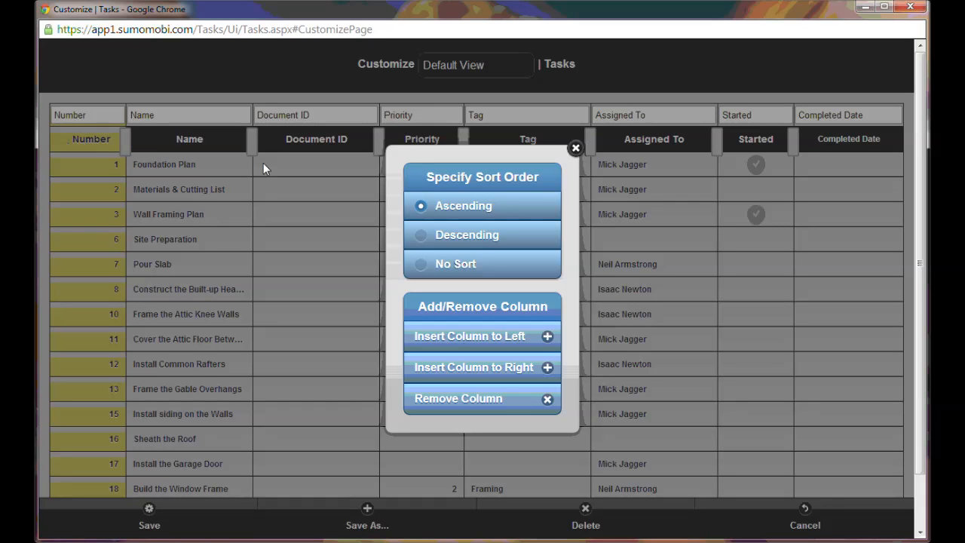
pyautogui.click(453, 263)
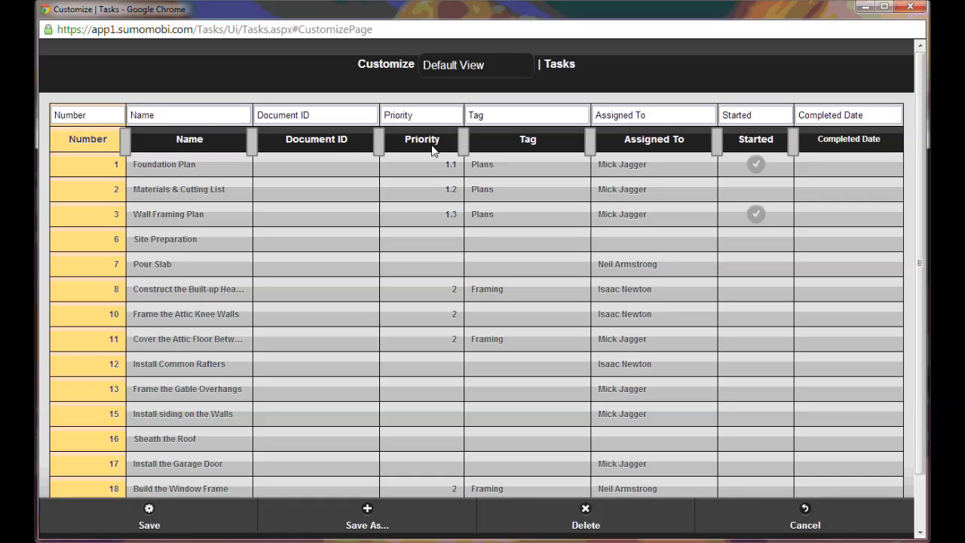
pyautogui.moveTo(427, 148); pyautogui.dragTo(96, 158)
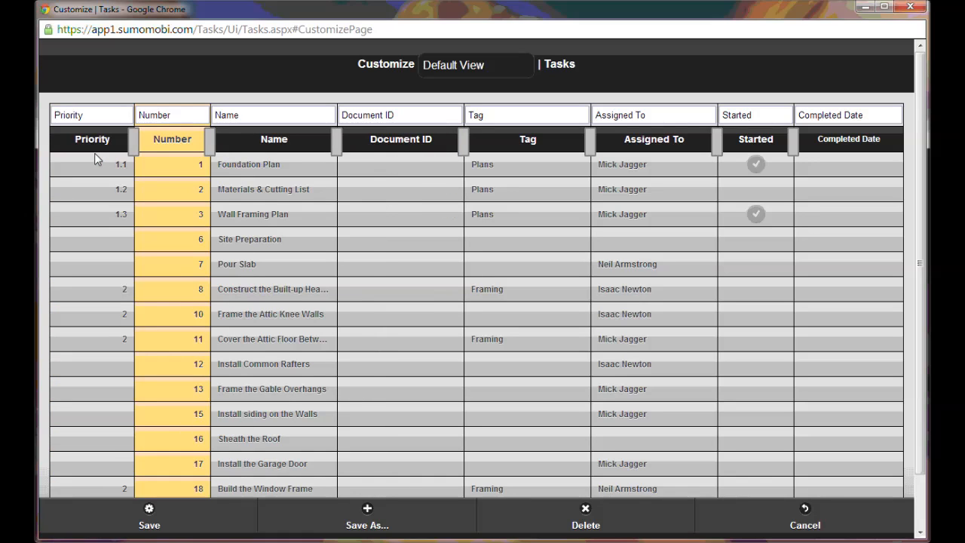
# - Set an ascending sort order on the Priority column and on the Name column
pyautogui.click(91, 143)
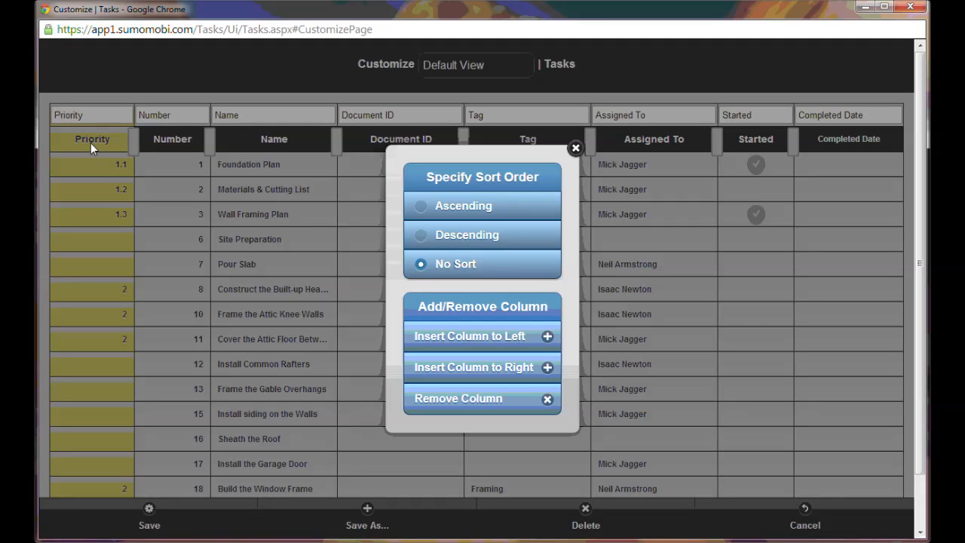
pyautogui.click(455, 207)
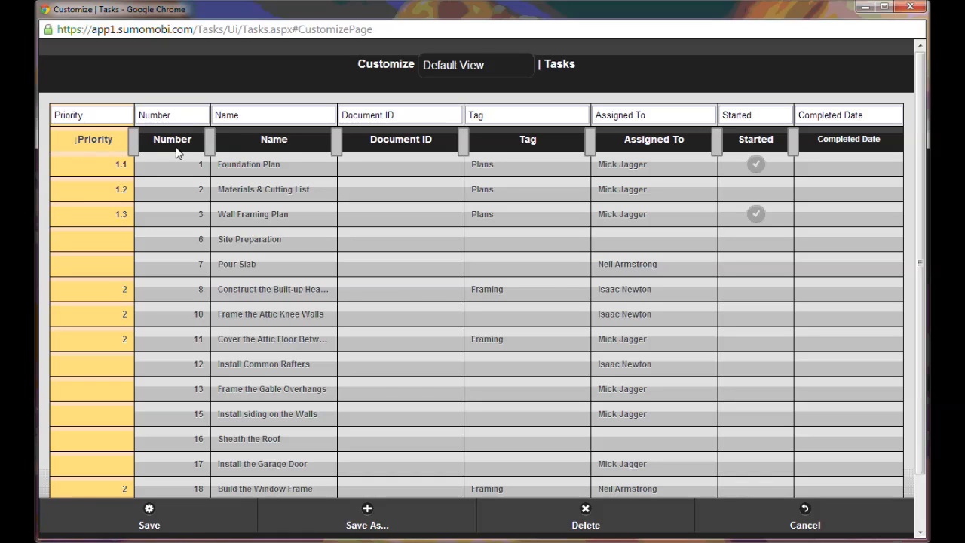
pyautogui.click(283, 140)
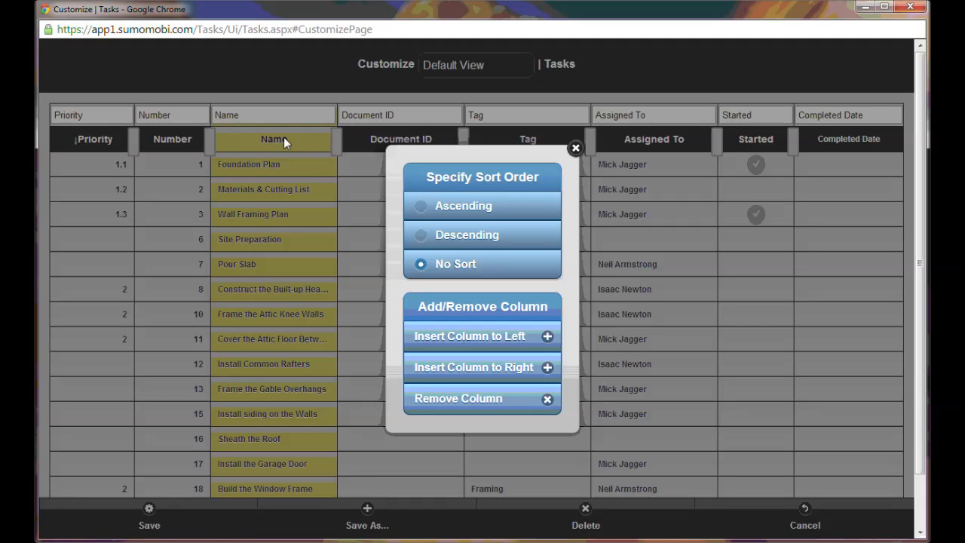
pyautogui.click(445, 214)
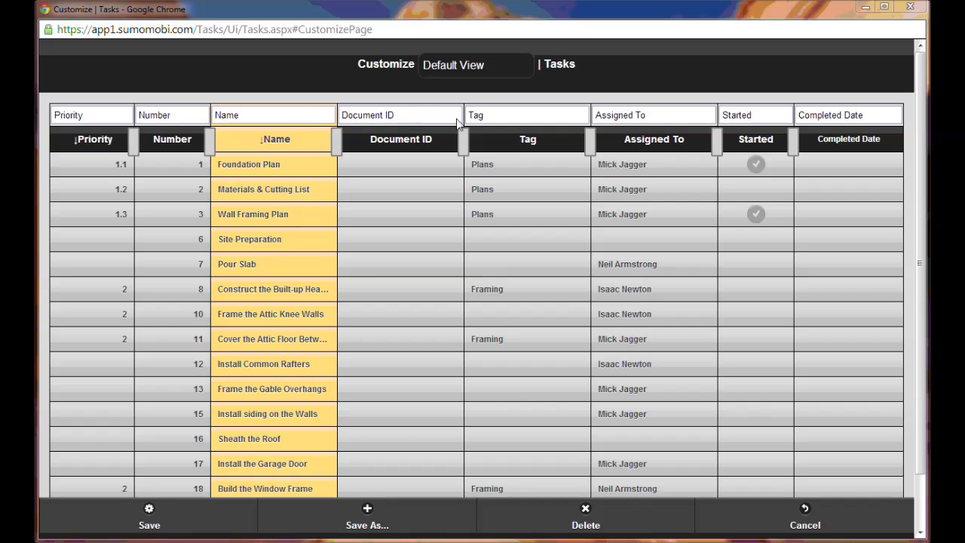
# - Rename the Number column heading to Nbr, and resize the columns so that Name is wider and Document ID narrower
pyautogui.moveTo(185, 119); pyautogui.dragTo(145, 121)
pyautogui.write('br')
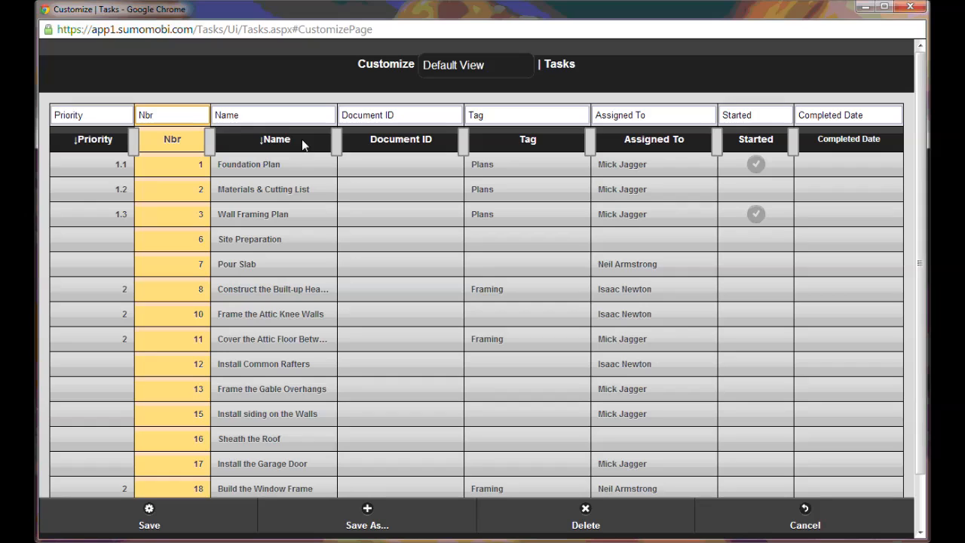
pyautogui.moveTo(337, 142); pyautogui.dragTo(492, 145)
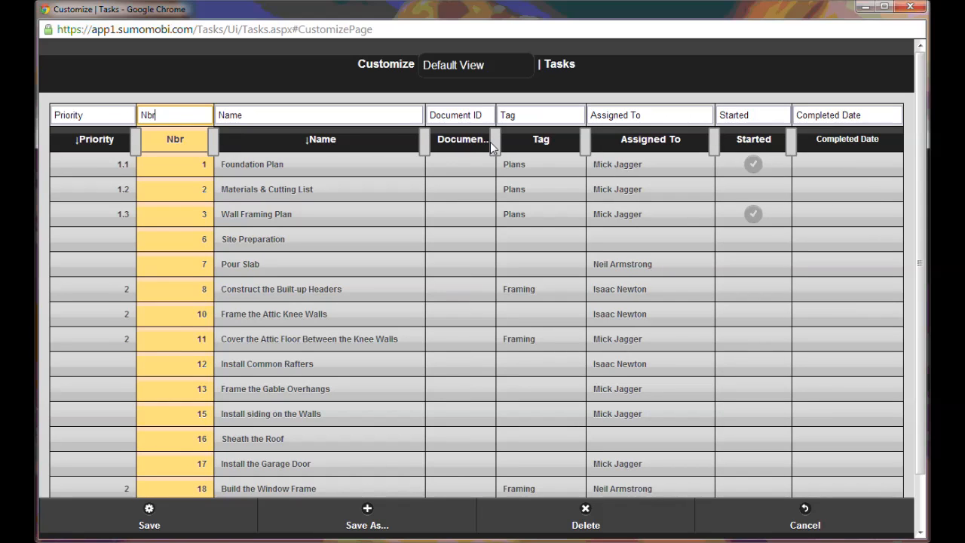
# - Rename the view as "By Priority and Name" and save it
pyautogui.click(489, 66)
pyautogui.write('By Priority and Name')
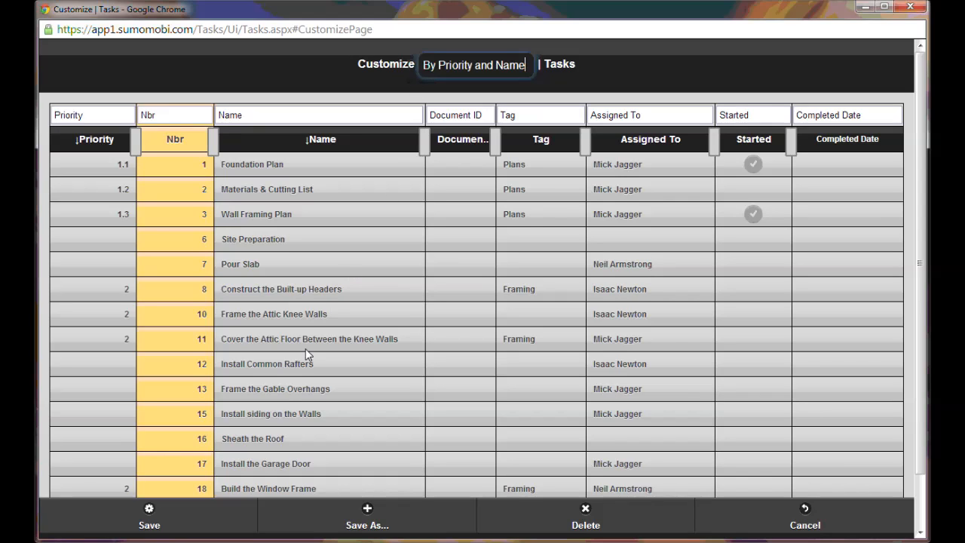
pyautogui.click(204, 517)
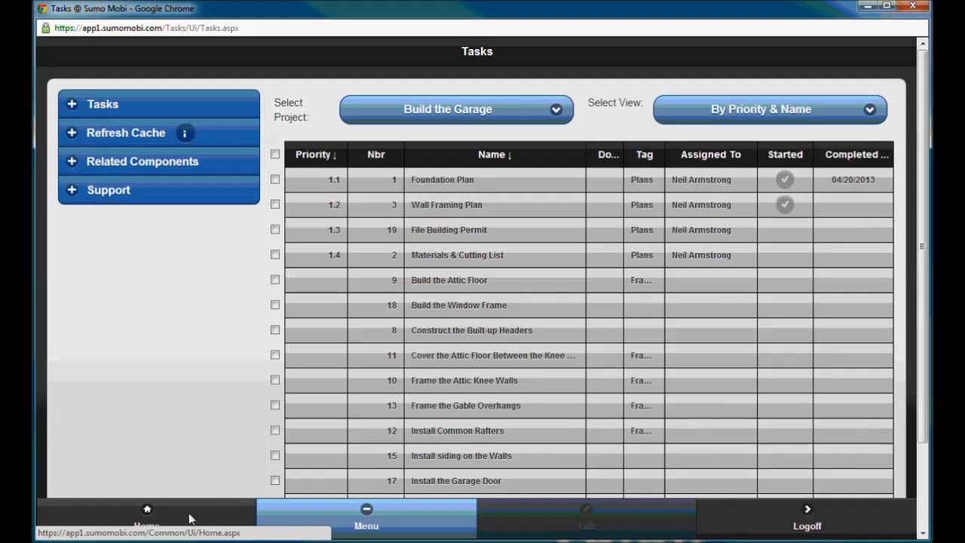
# - Collapse the side menu and check which views are available for the task list, keeping the current one
pyautogui.click(329, 519)
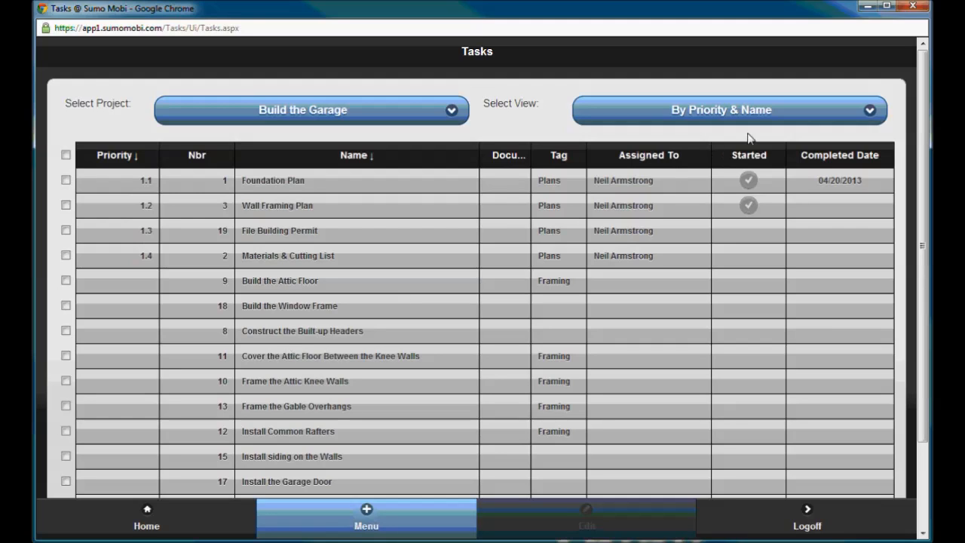
pyautogui.click(791, 125)
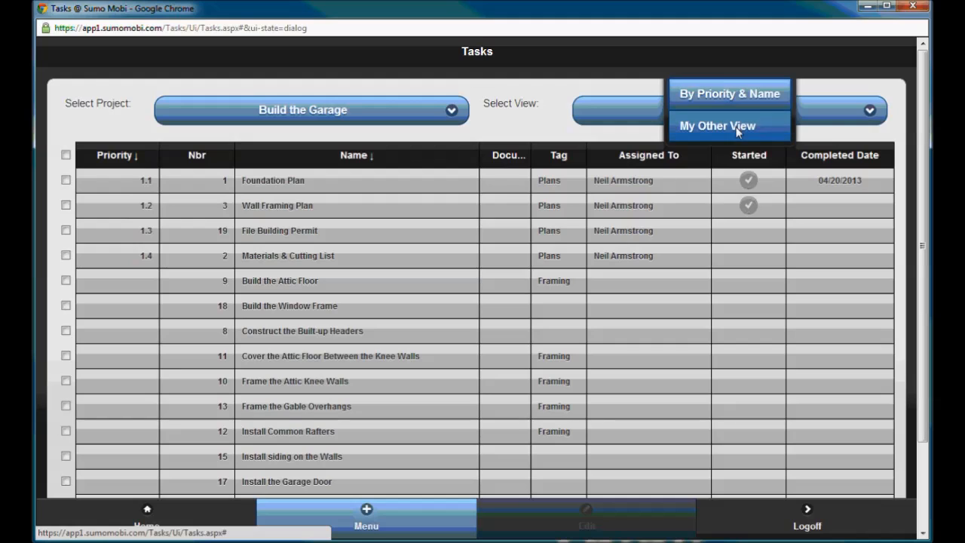
pyautogui.click(786, 130)
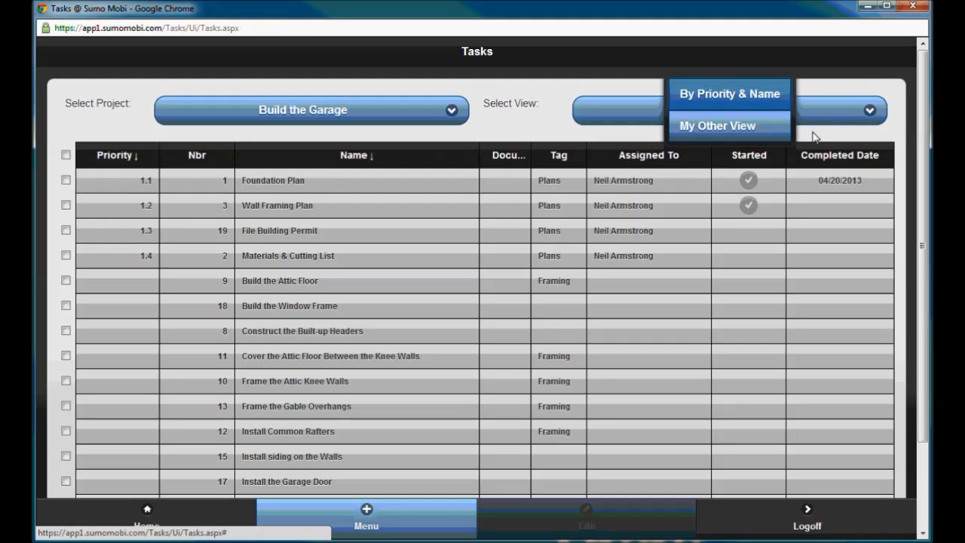
pyautogui.click(815, 136)
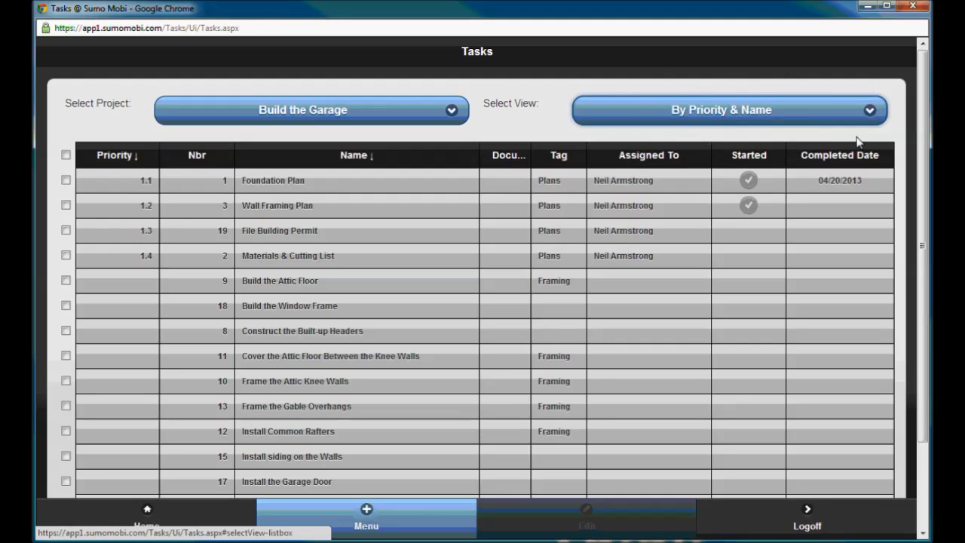